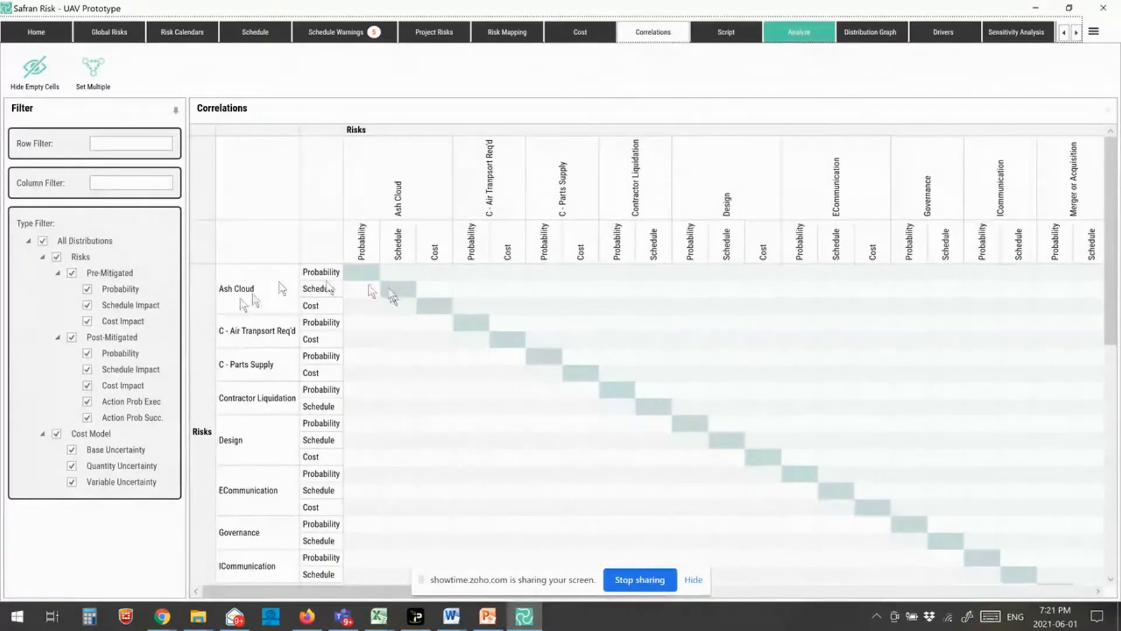
# Filter the correlation matrix to exclude all Post-Mitigated risk distributions and all Cost Model distributions.
pyautogui.click(72, 337)
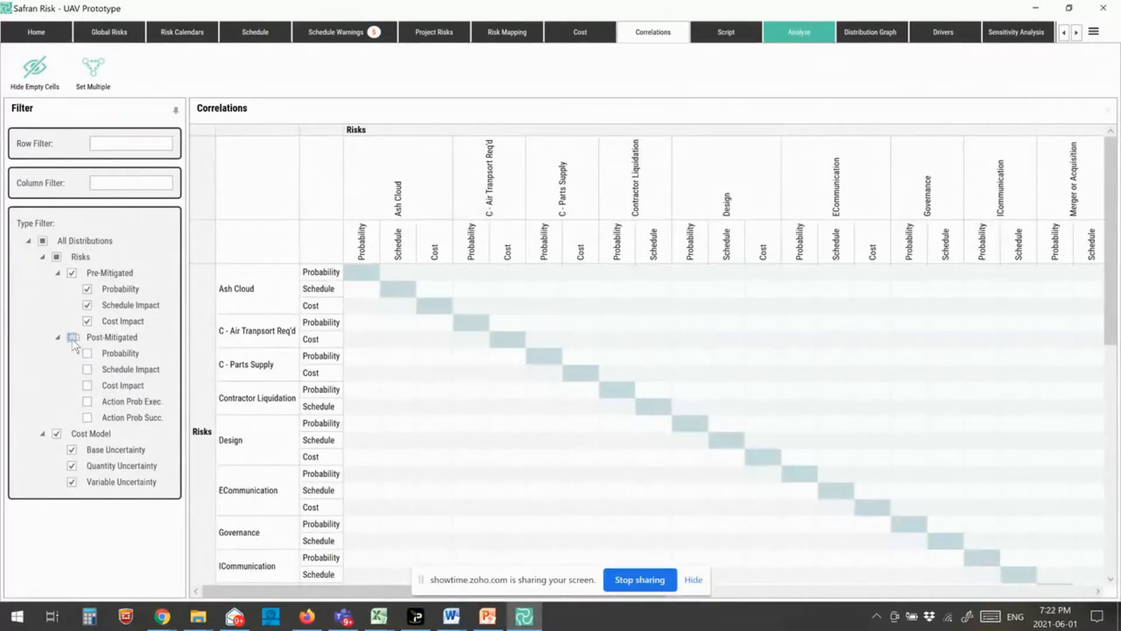
pyautogui.click(57, 433)
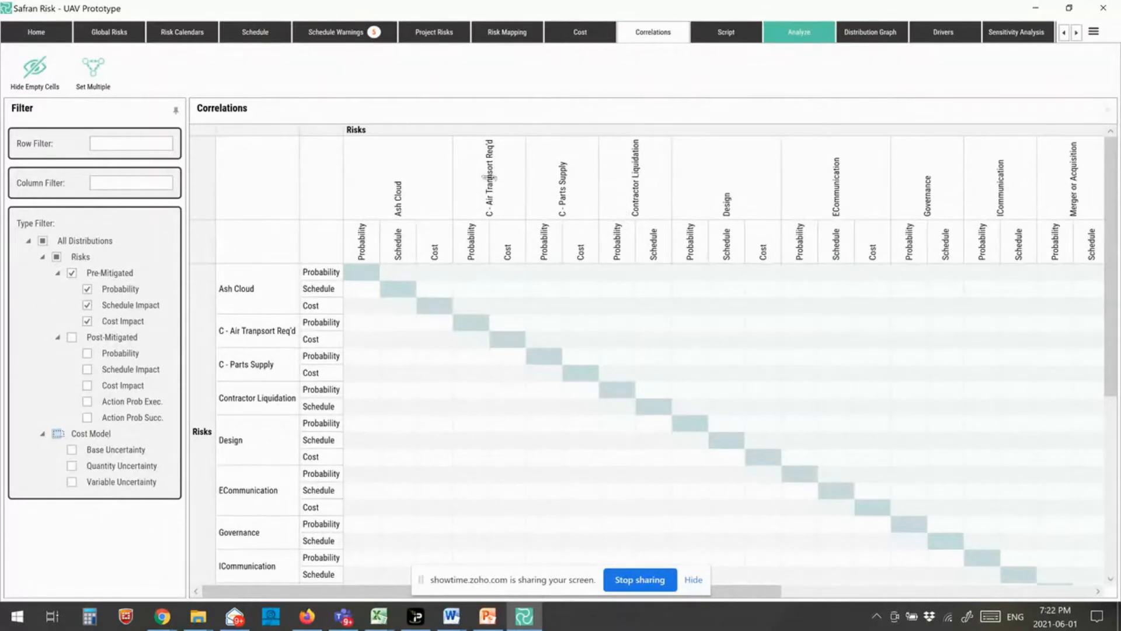
# Check which functions the project script offers, and open the risk analysis setup.
pyautogui.click(723, 34)
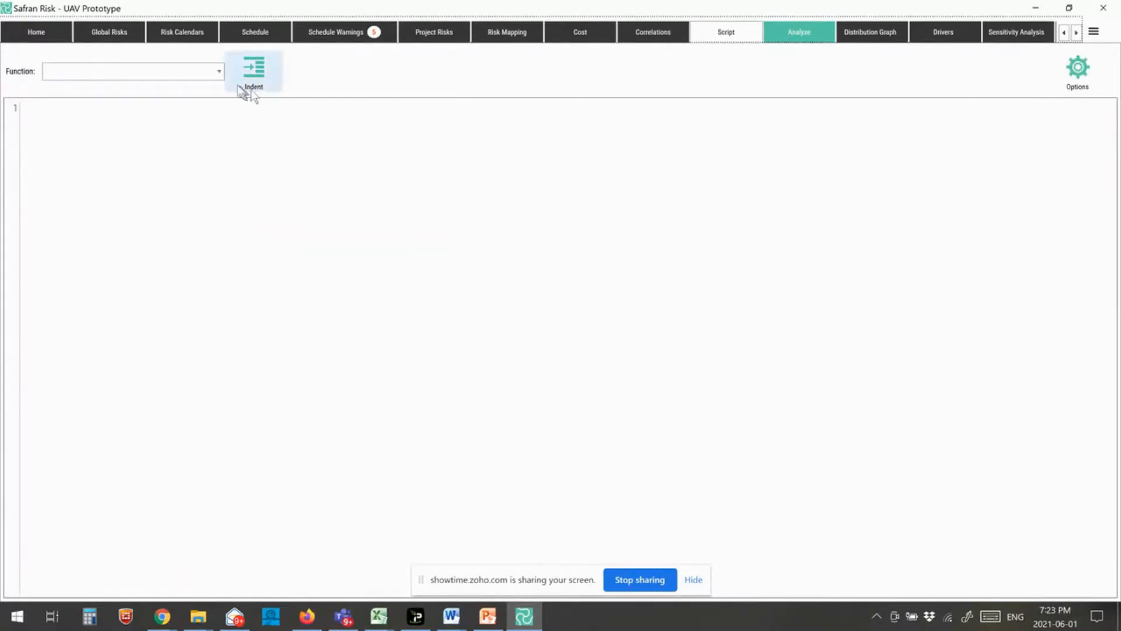
pyautogui.click(219, 75)
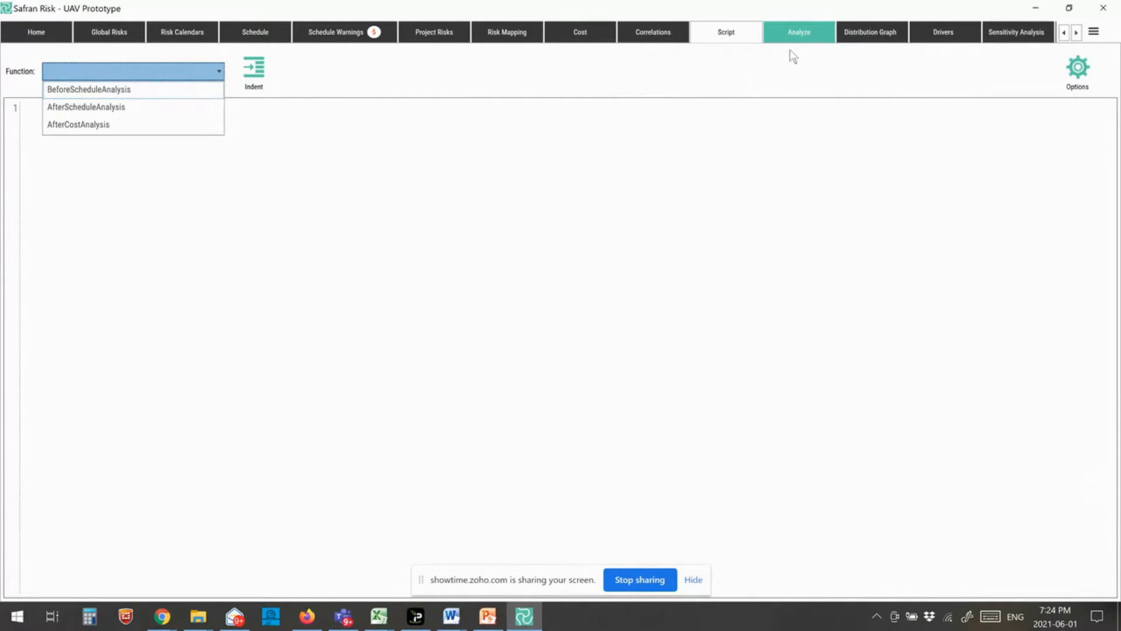
pyautogui.click(798, 34)
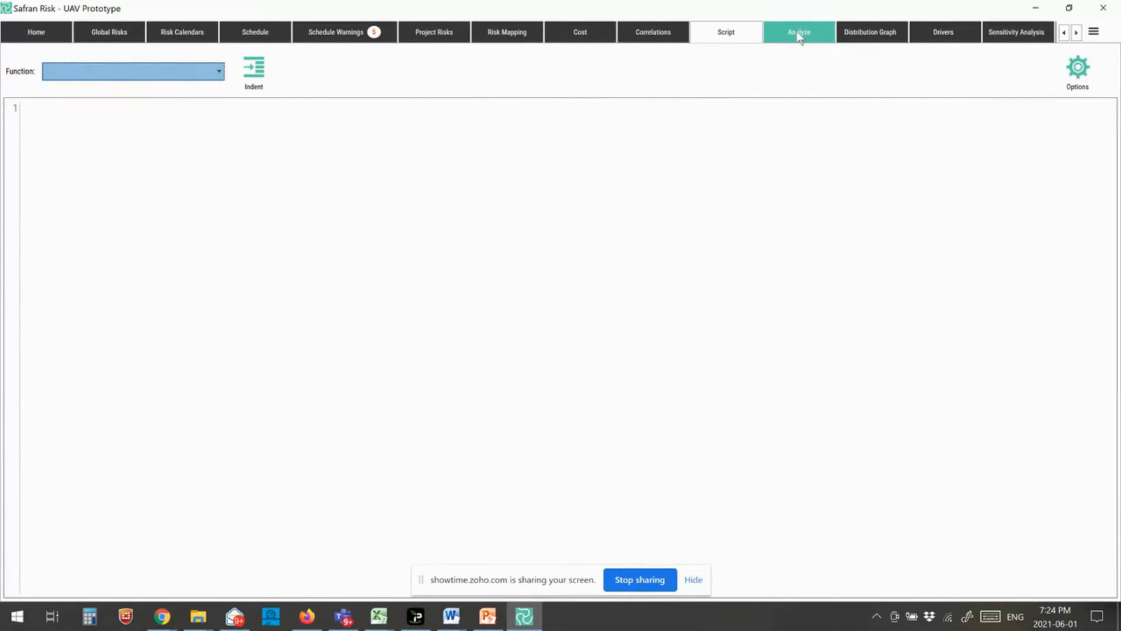
pyautogui.click(796, 30)
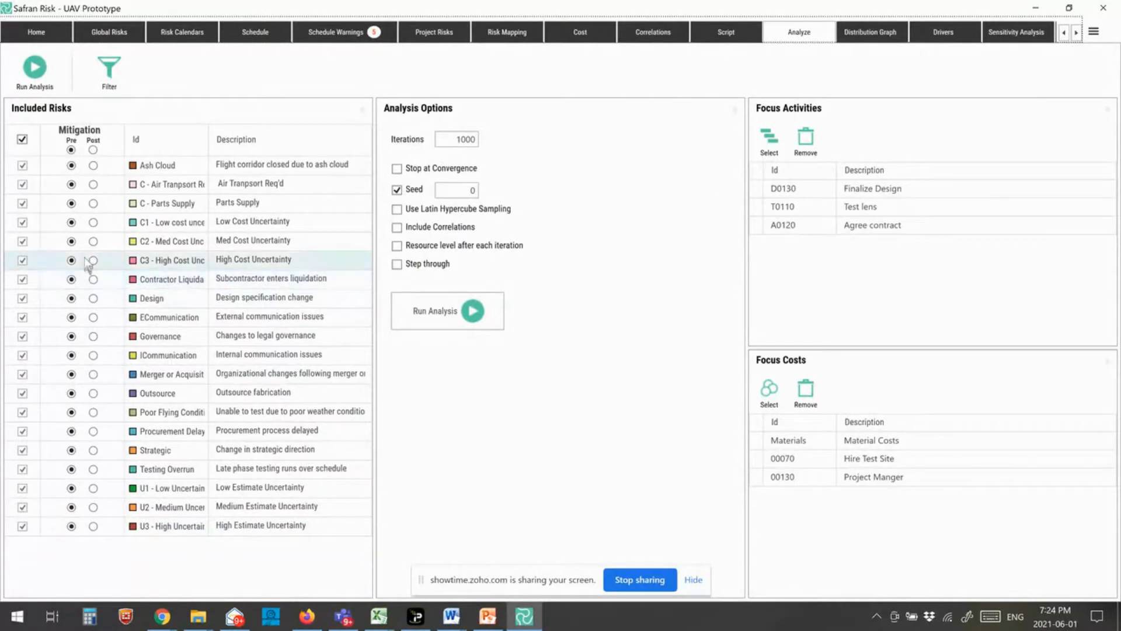
# Switch the C - Parts Supply and Design risks to post-mitigation, and exclude and re-include the Design risk.
pyautogui.click(93, 204)
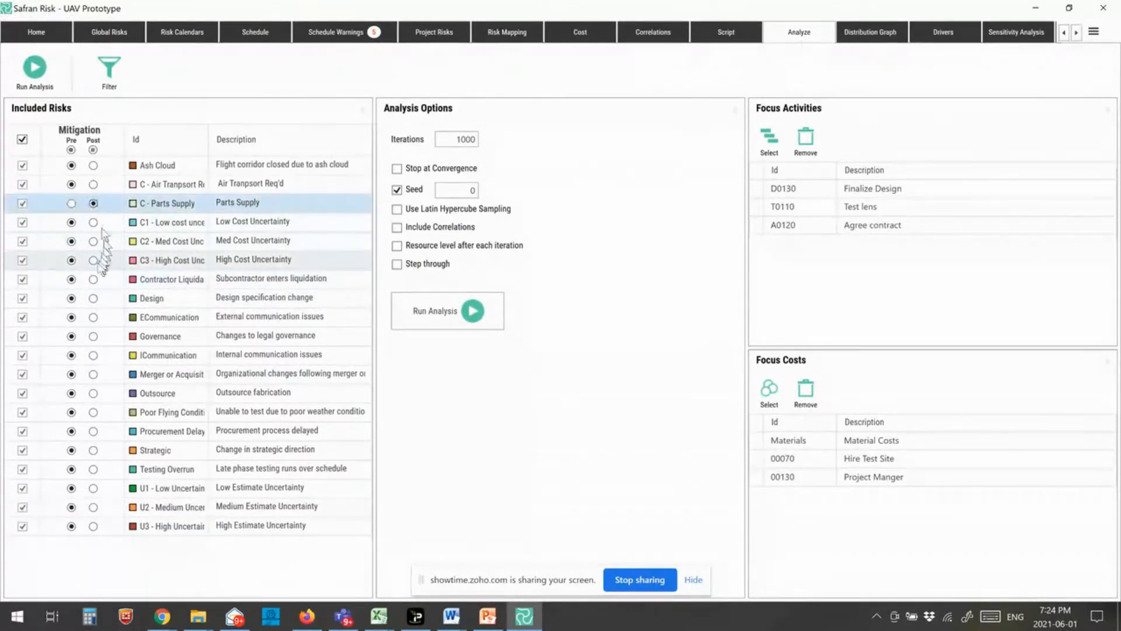
pyautogui.click(93, 298)
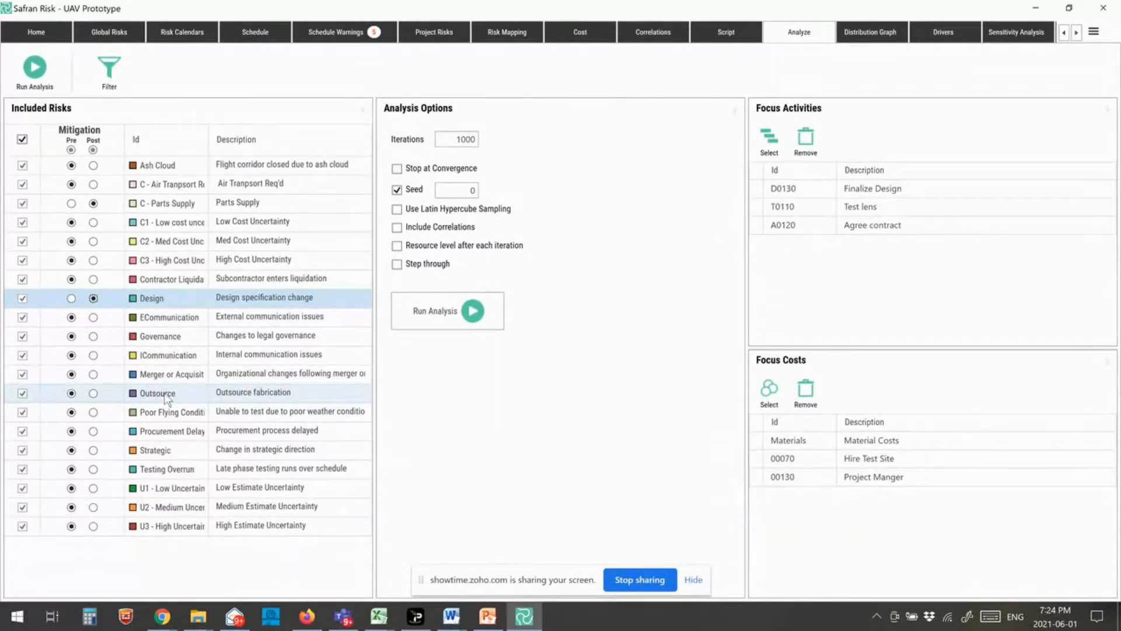
pyautogui.click(22, 299)
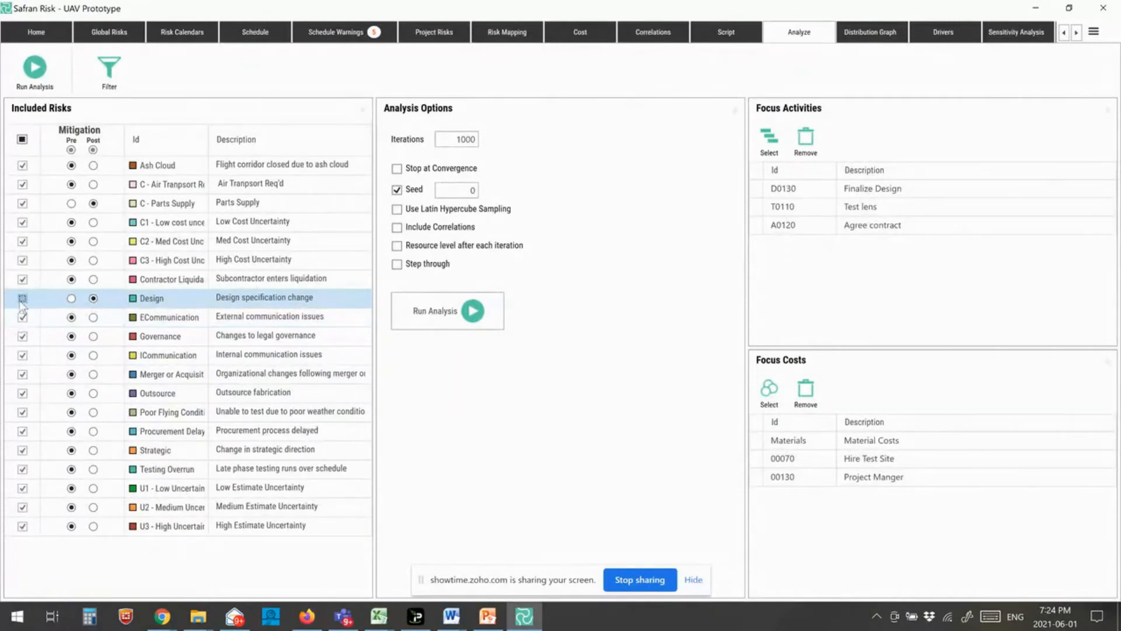
pyautogui.click(22, 298)
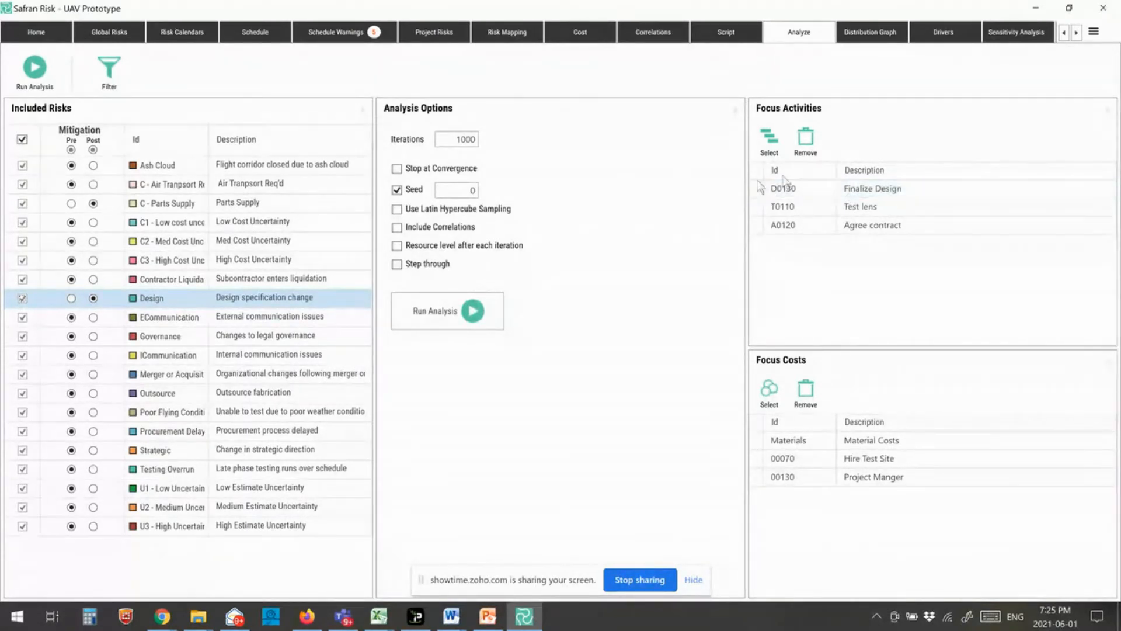
pyautogui.click(770, 143)
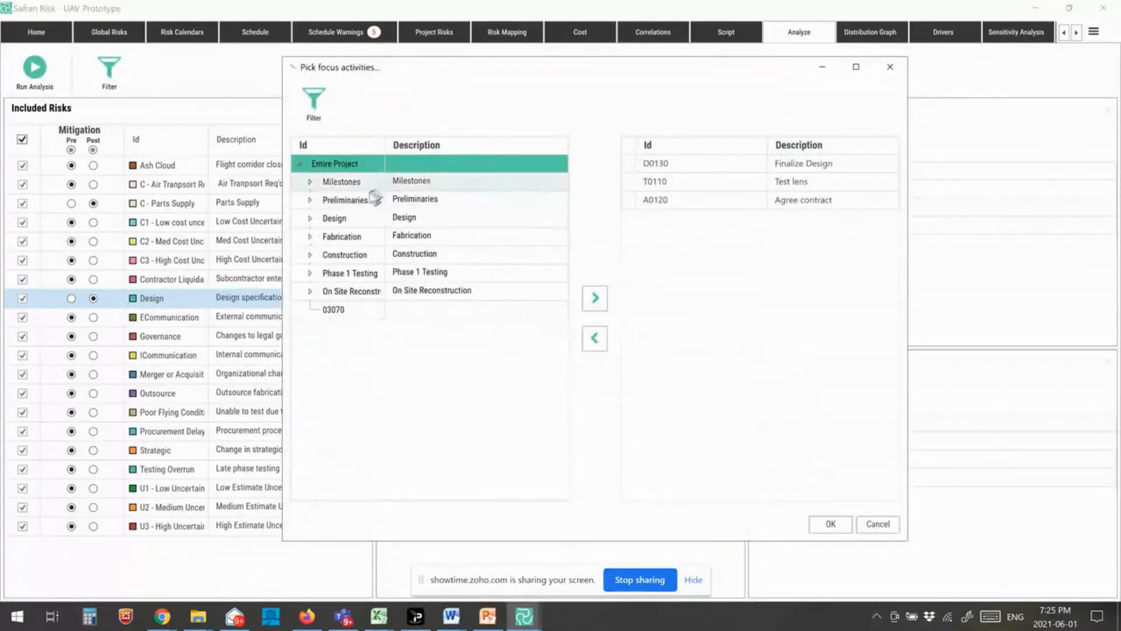
pyautogui.click(310, 200)
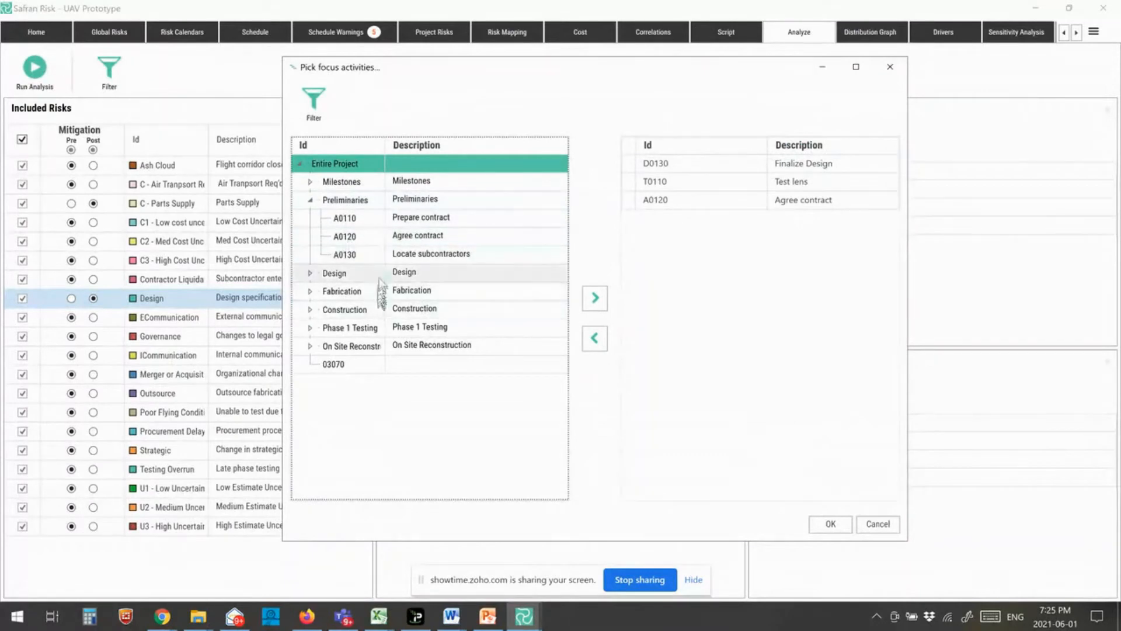
pyautogui.click(376, 237)
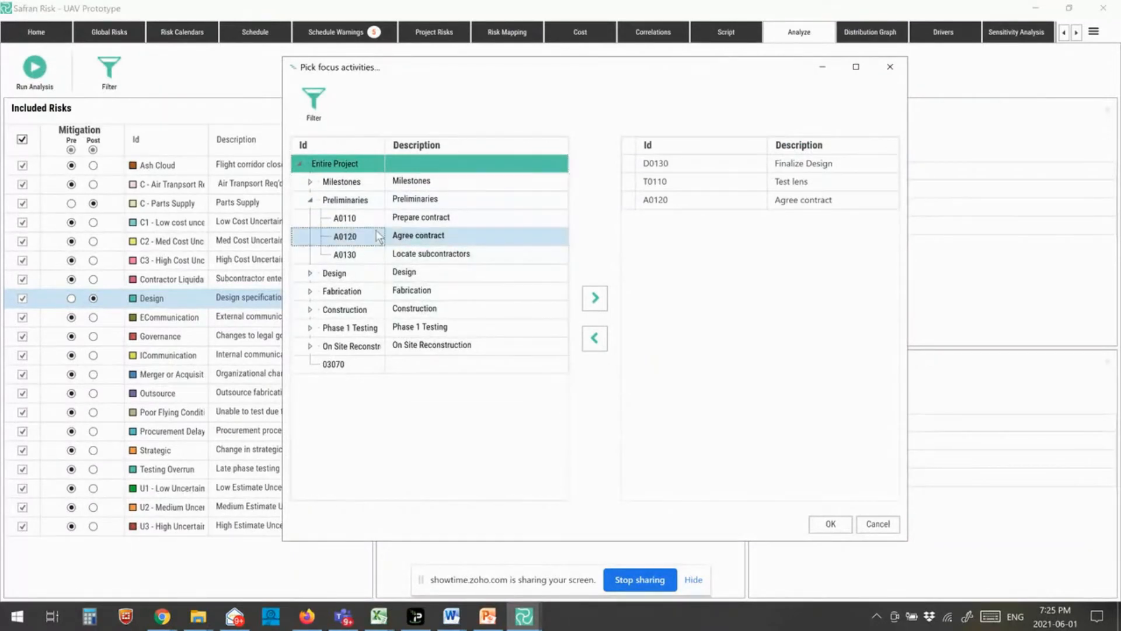
pyautogui.click(594, 304)
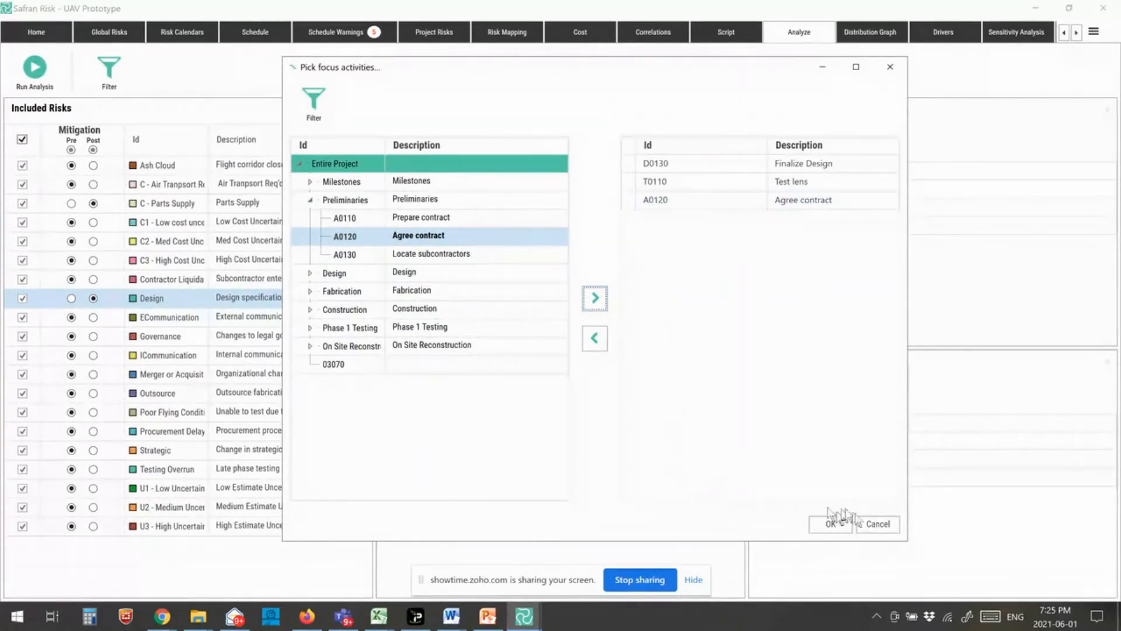
pyautogui.click(874, 525)
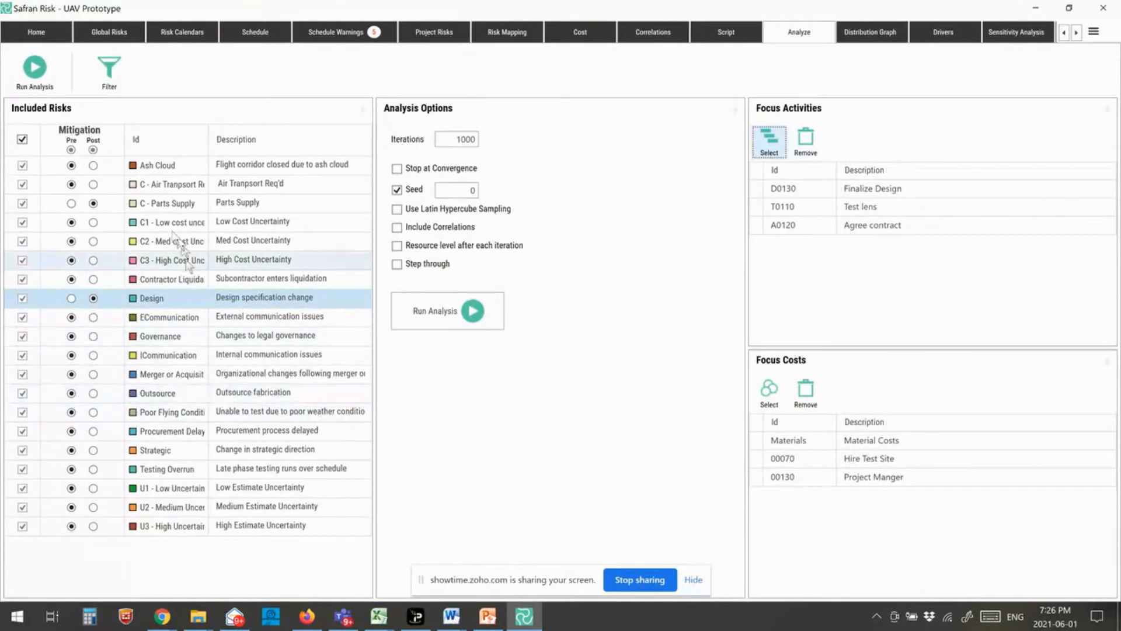
# Return the C - Parts Supply and Design risks to pre-mitigation.
pyautogui.click(71, 204)
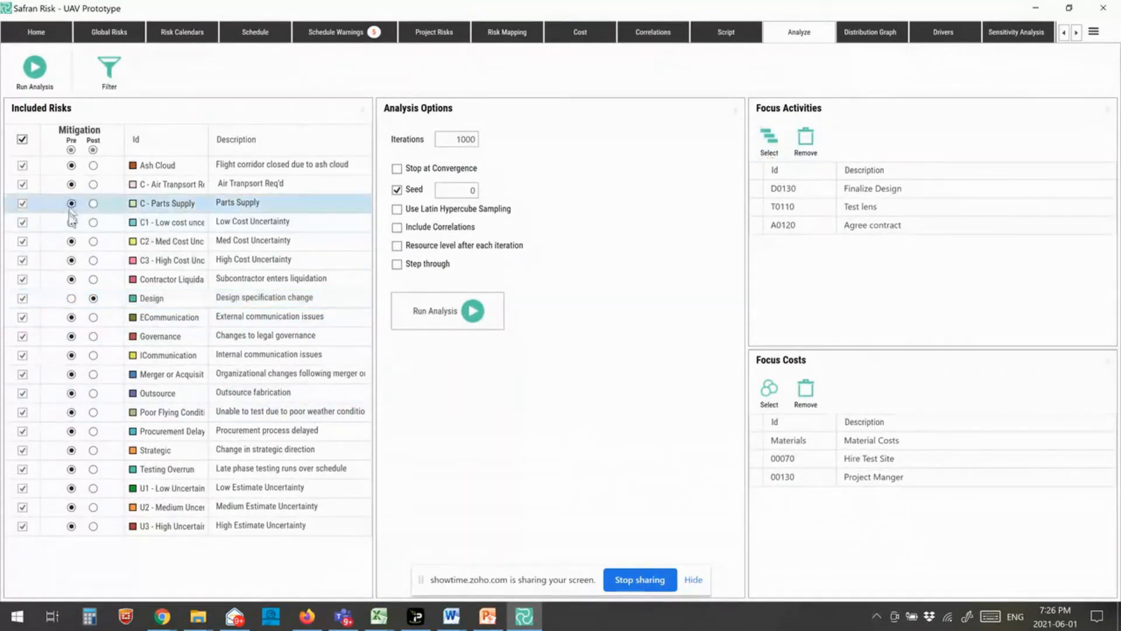
pyautogui.click(71, 298)
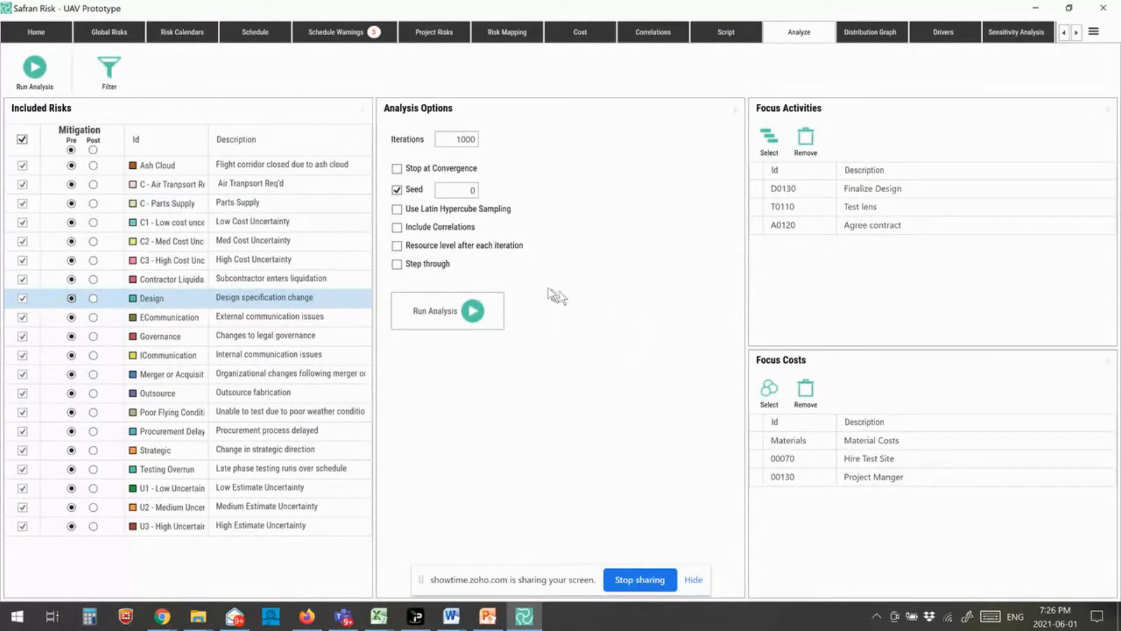
# Enable Step through in the analysis options and run the risk analysis.
pyautogui.click(398, 266)
pyautogui.click(446, 326)
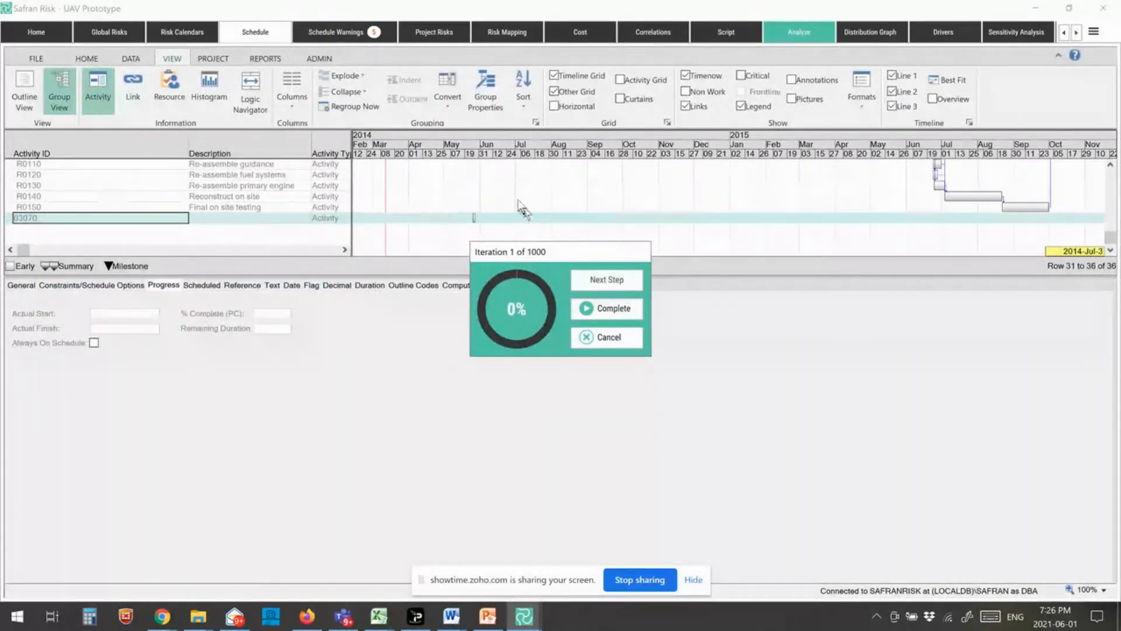
# Bring the Design and Fabrication activities into view and advance the simulation one iteration at a time to iteration 9.
pyautogui.scroll(2, 520, 206)
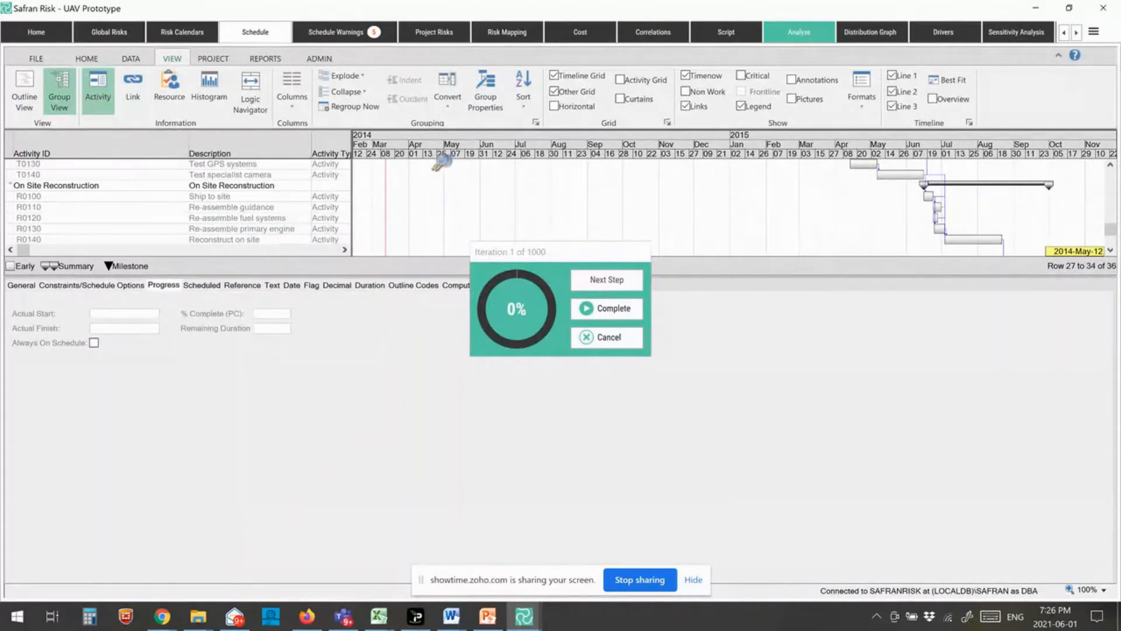
pyautogui.scroll(1, 480, 175)
pyautogui.scroll(1, 462, 204)
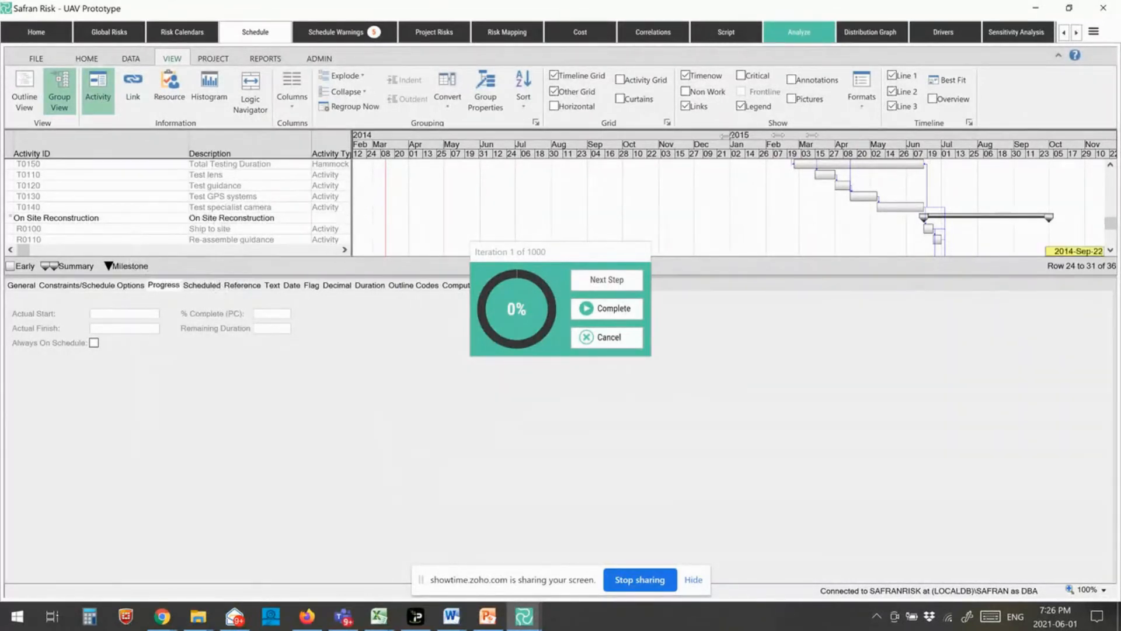
pyautogui.scroll(4, 1100, 213)
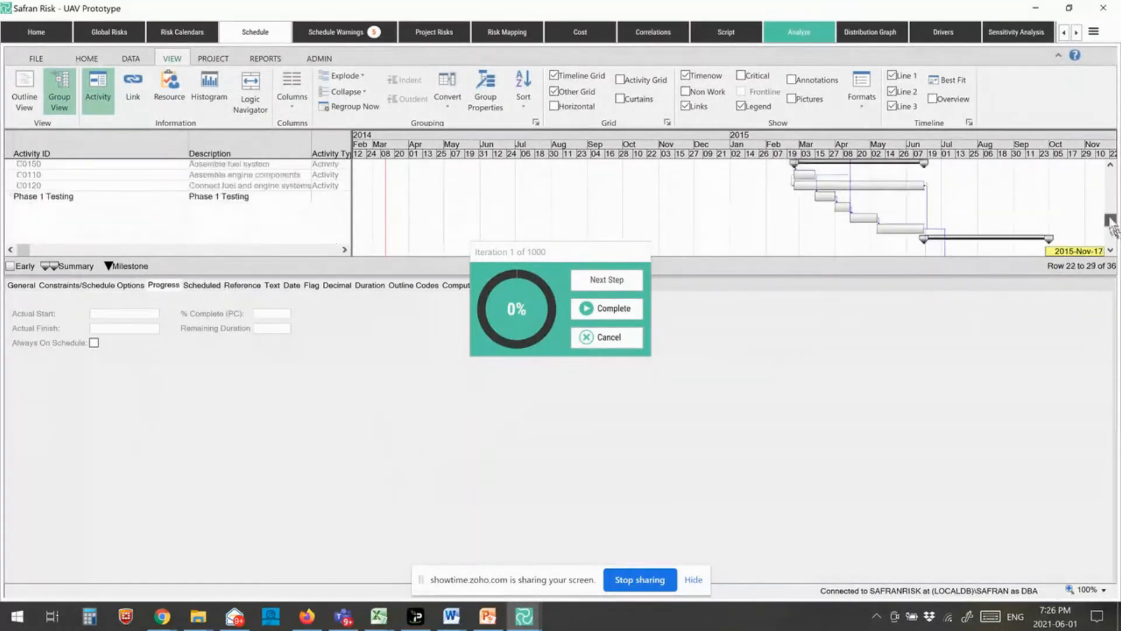
pyautogui.scroll(2, 1103, 207)
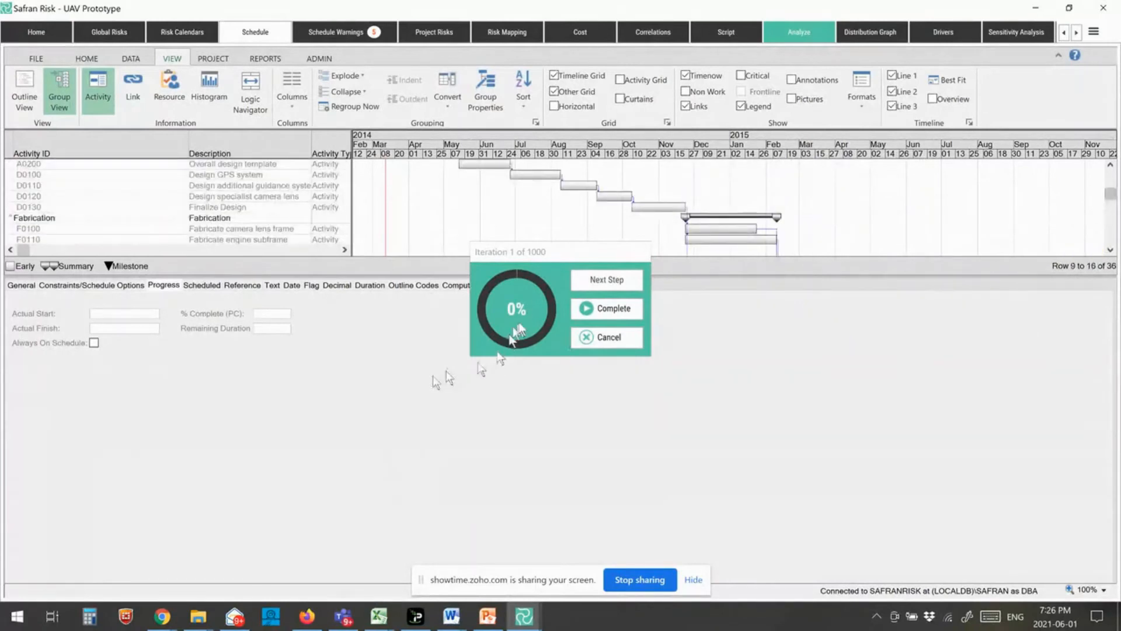
pyautogui.click(593, 281)
pyautogui.click(590, 281)
pyautogui.click(590, 281)
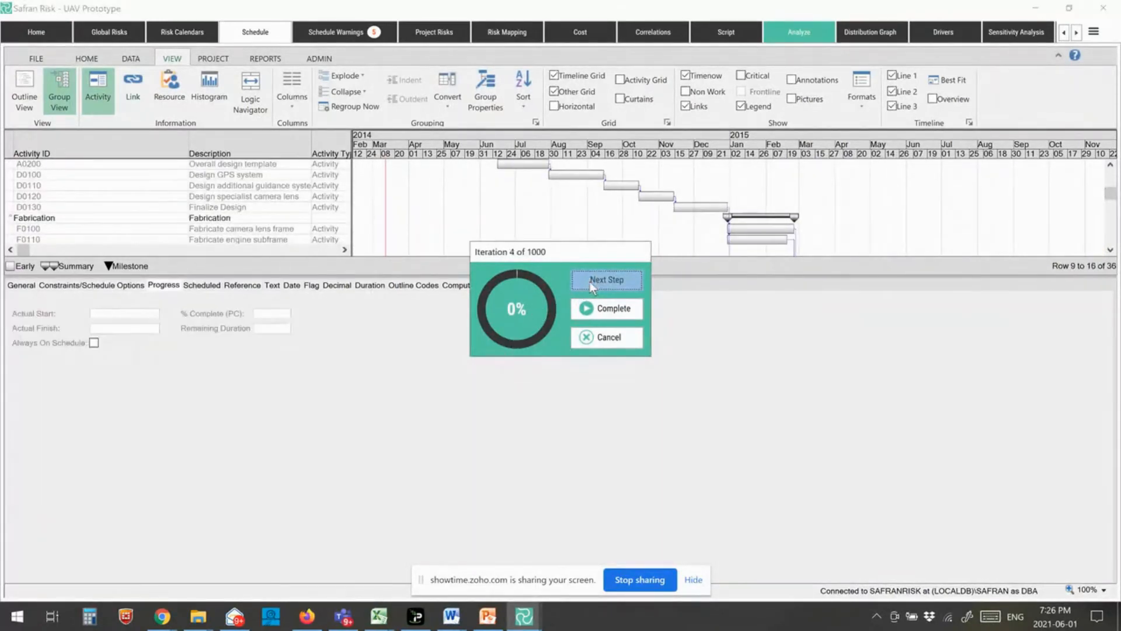
pyautogui.click(590, 281)
pyautogui.click(590, 282)
pyautogui.click(590, 282)
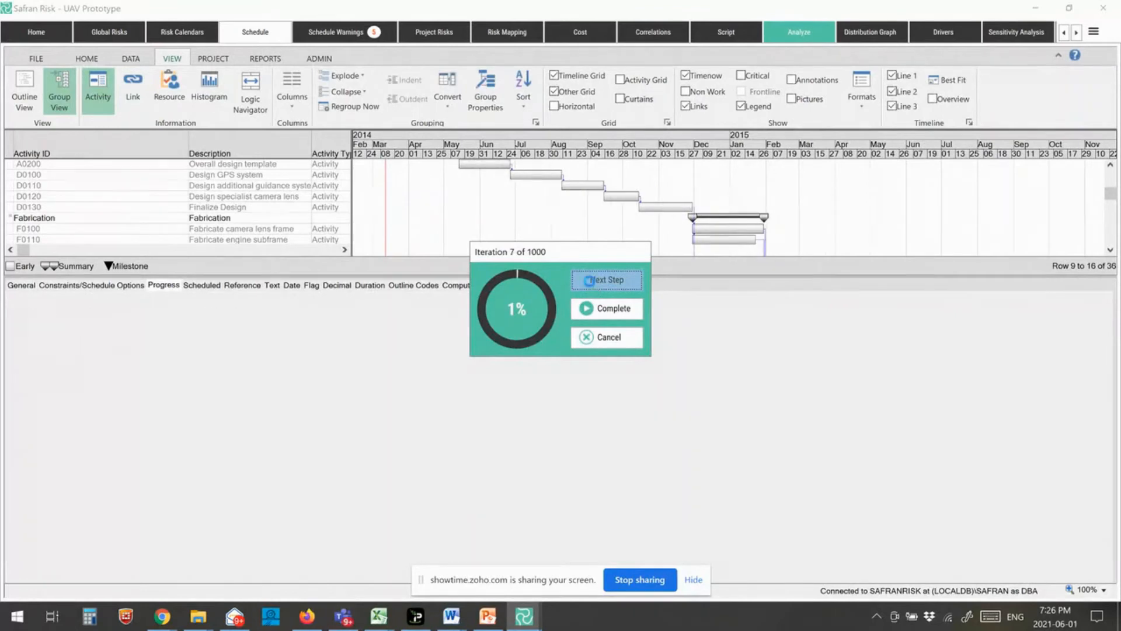
pyautogui.click(590, 281)
pyautogui.click(590, 282)
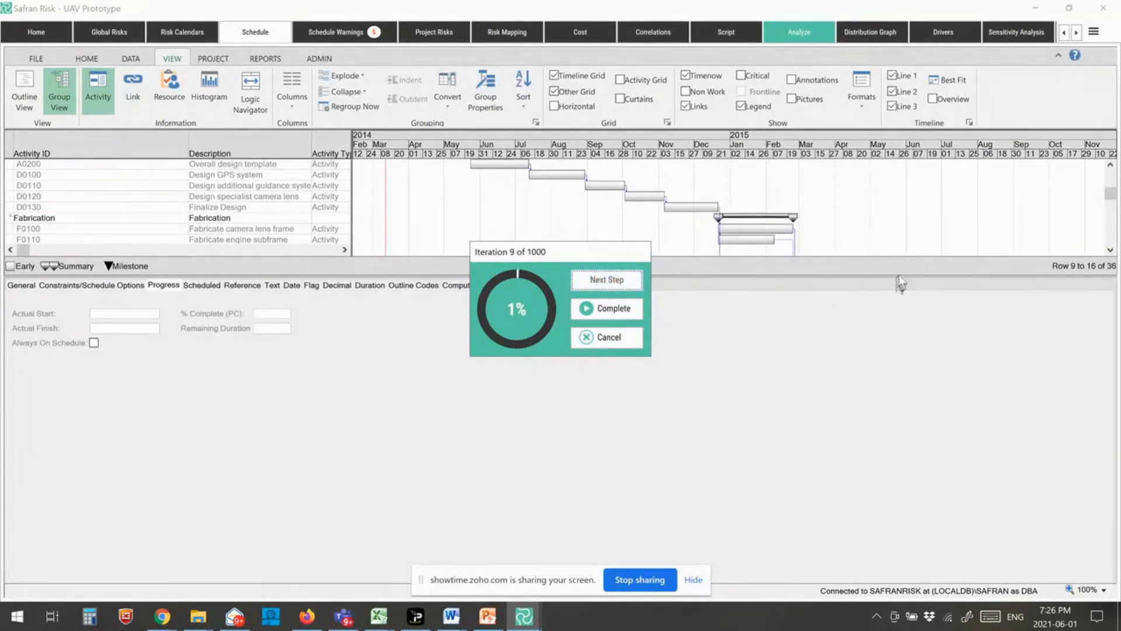
# Enlarge the schedule's Gantt area to show more activities, and advance the simulation stepwise to iteration 14.
pyautogui.moveTo(896, 277); pyautogui.dragTo(894, 484)
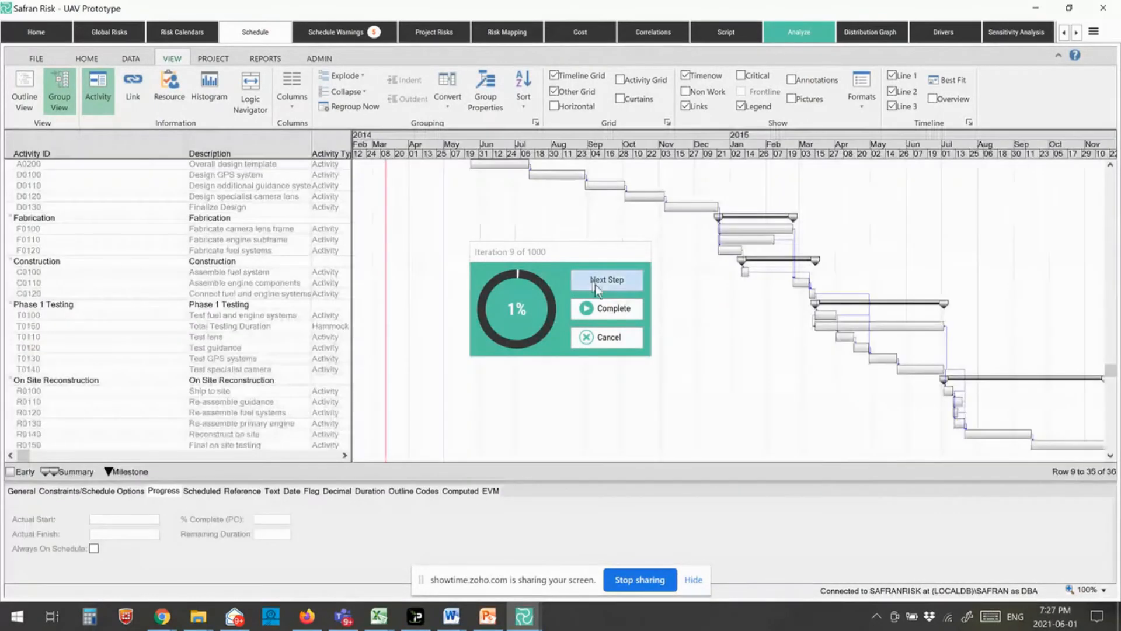
pyautogui.click(599, 283)
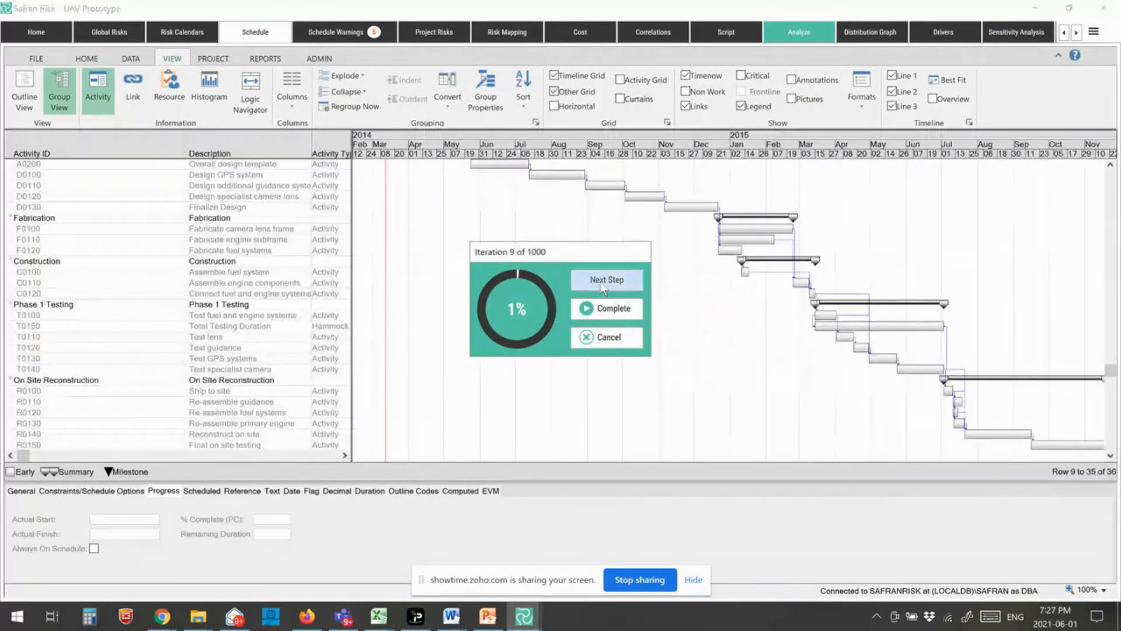
pyautogui.click(601, 282)
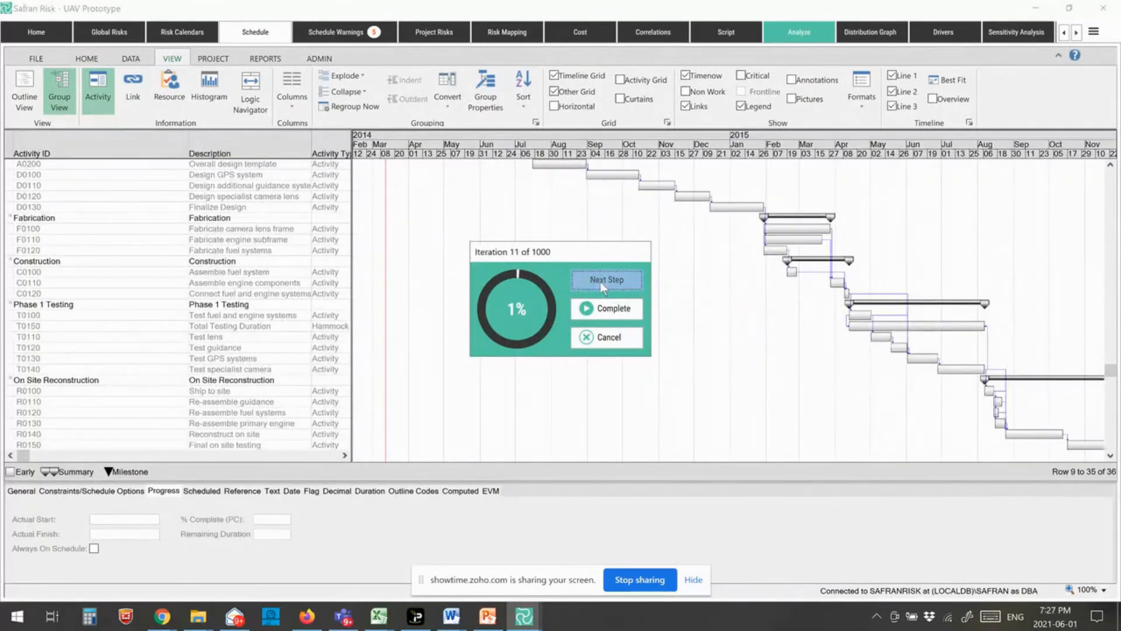
pyautogui.click(600, 283)
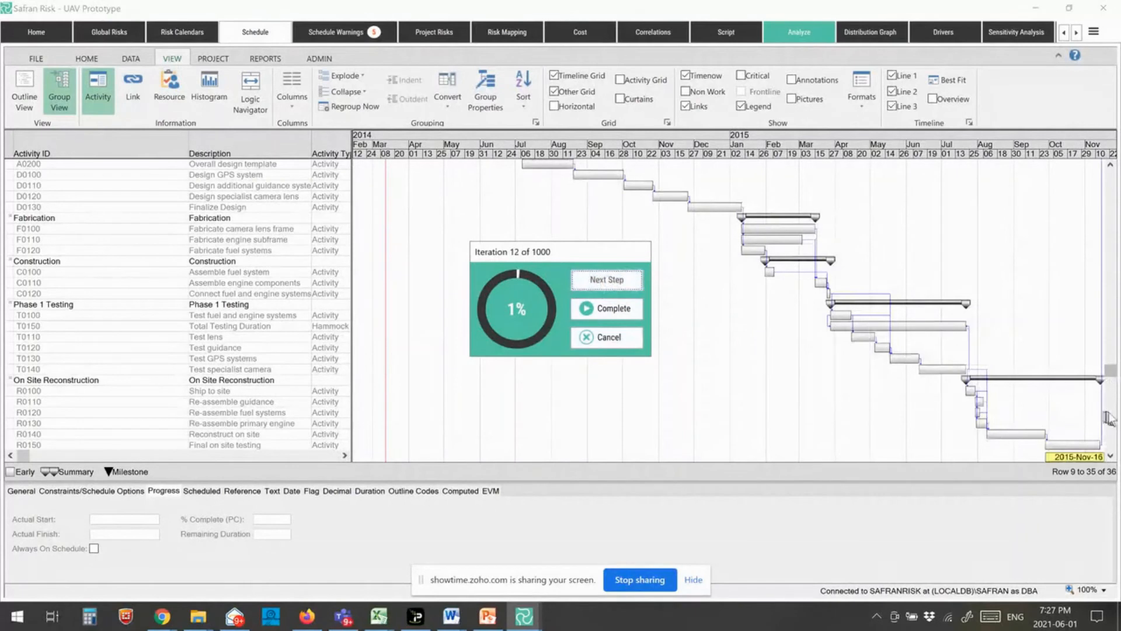
pyautogui.click(1109, 415)
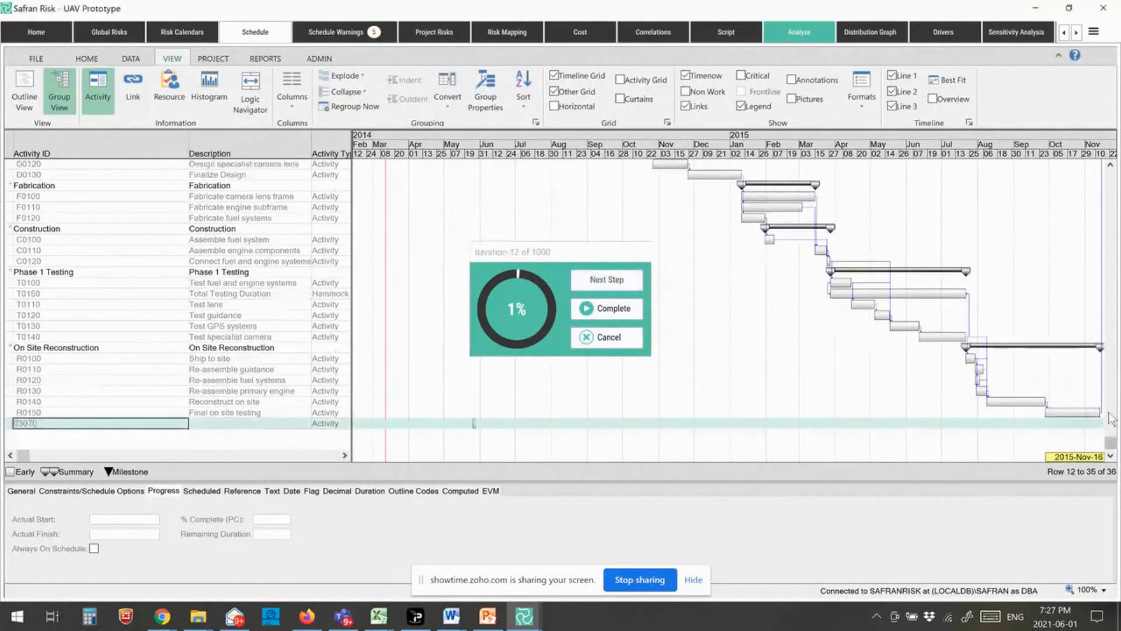
pyautogui.click(610, 286)
pyautogui.click(610, 286)
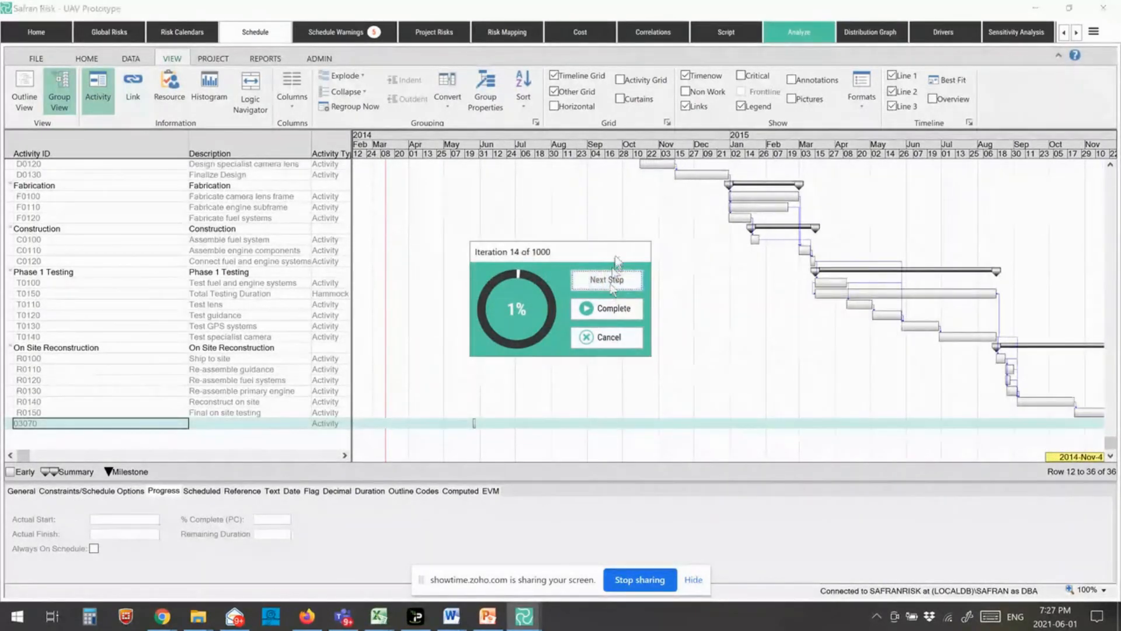
# Review the Design through On Site Reconstruction bars, and complete all remaining iterations of the analysis without stepping.
pyautogui.click(734, 289)
pyautogui.scroll(1, 734, 289)
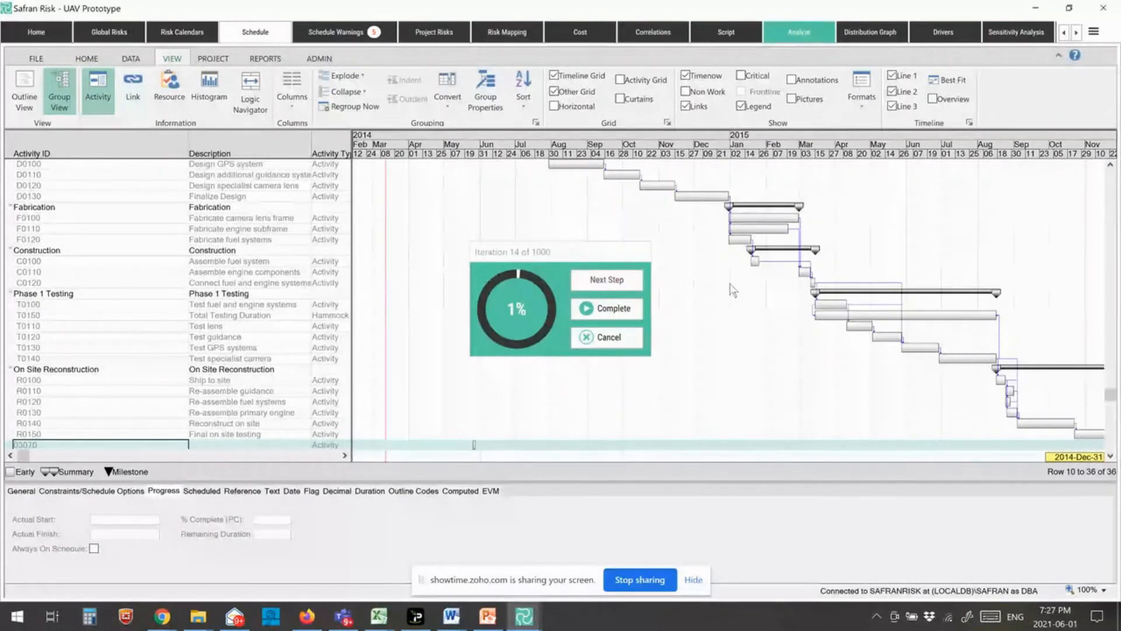
pyautogui.scroll(2, 734, 290)
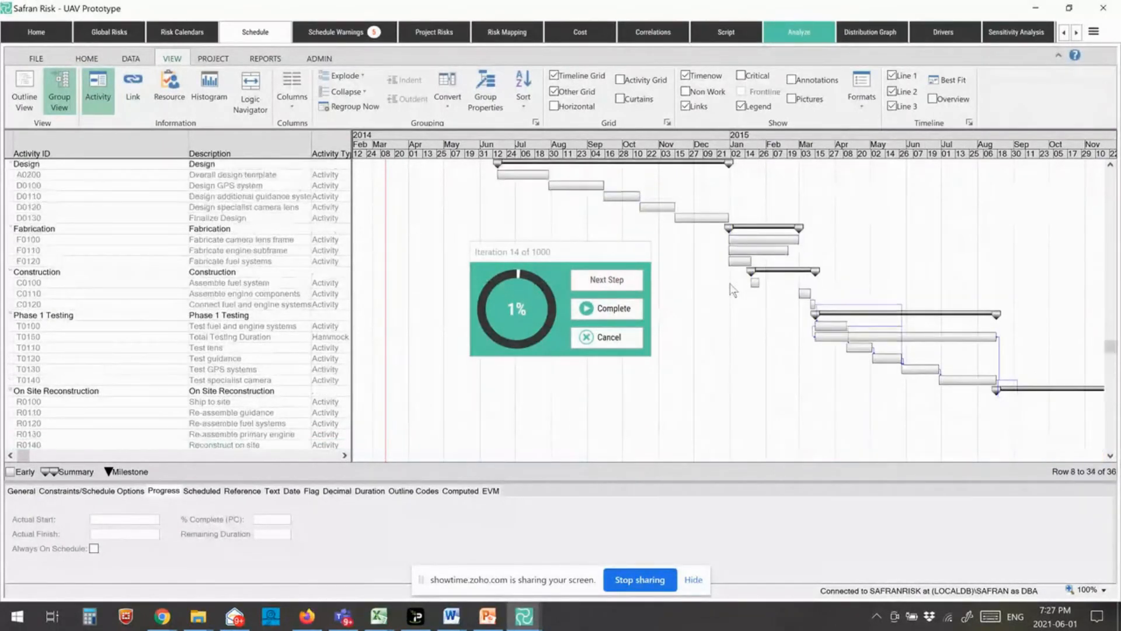
pyautogui.scroll(1, 734, 289)
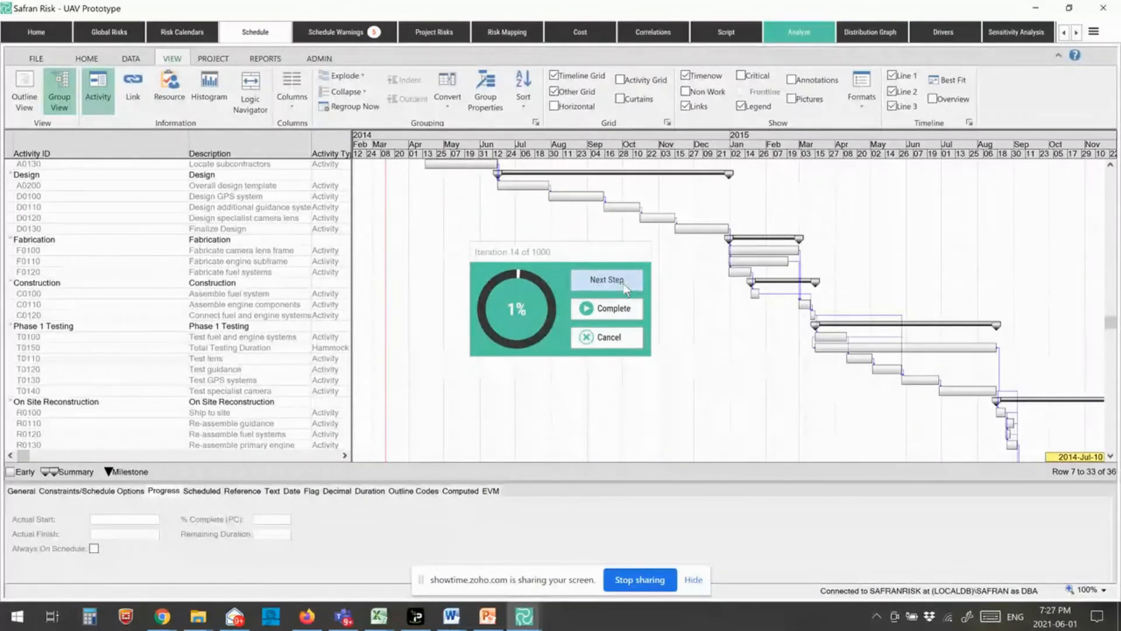
pyautogui.click(627, 314)
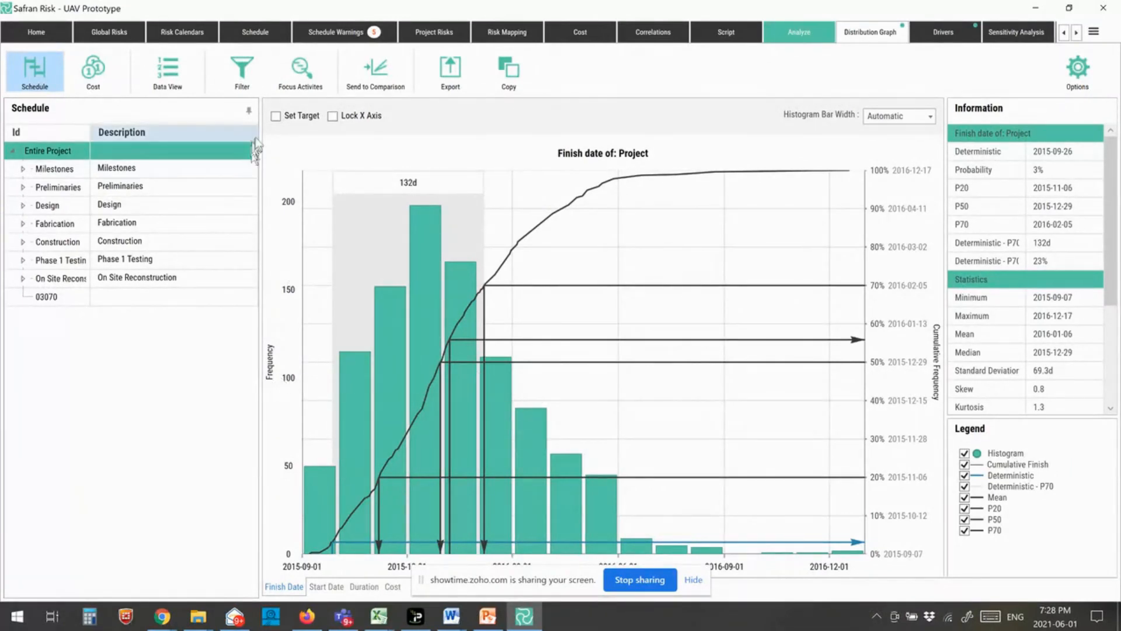
# Filter the list to focus activities to view the finish date distribution of Agree contract, and restore the full activity list.
pyautogui.click(299, 87)
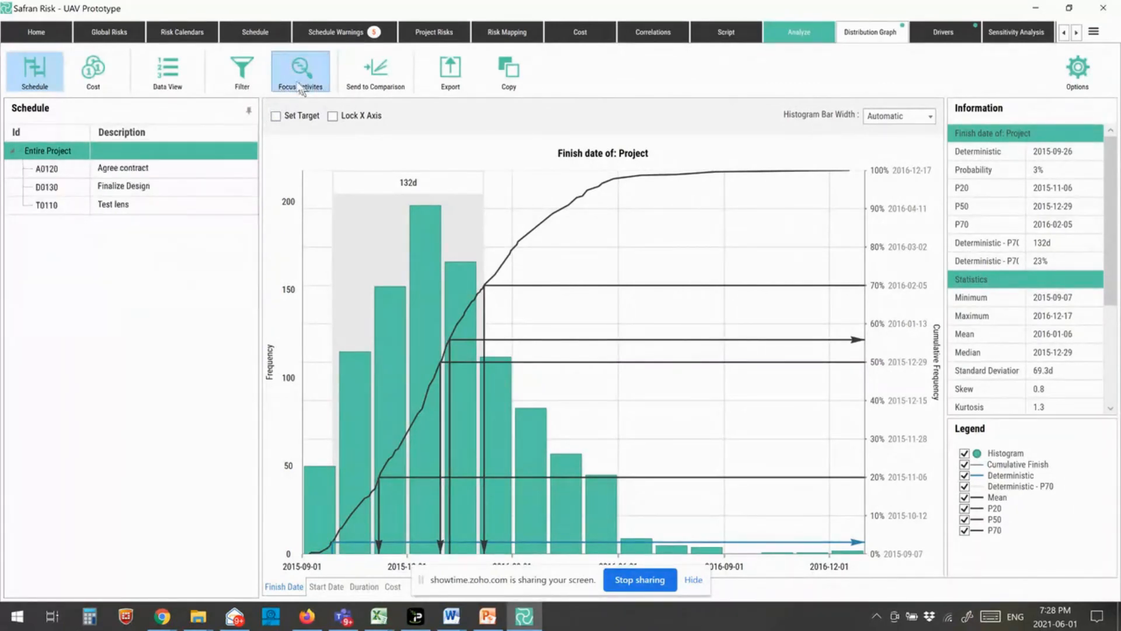
pyautogui.click(168, 169)
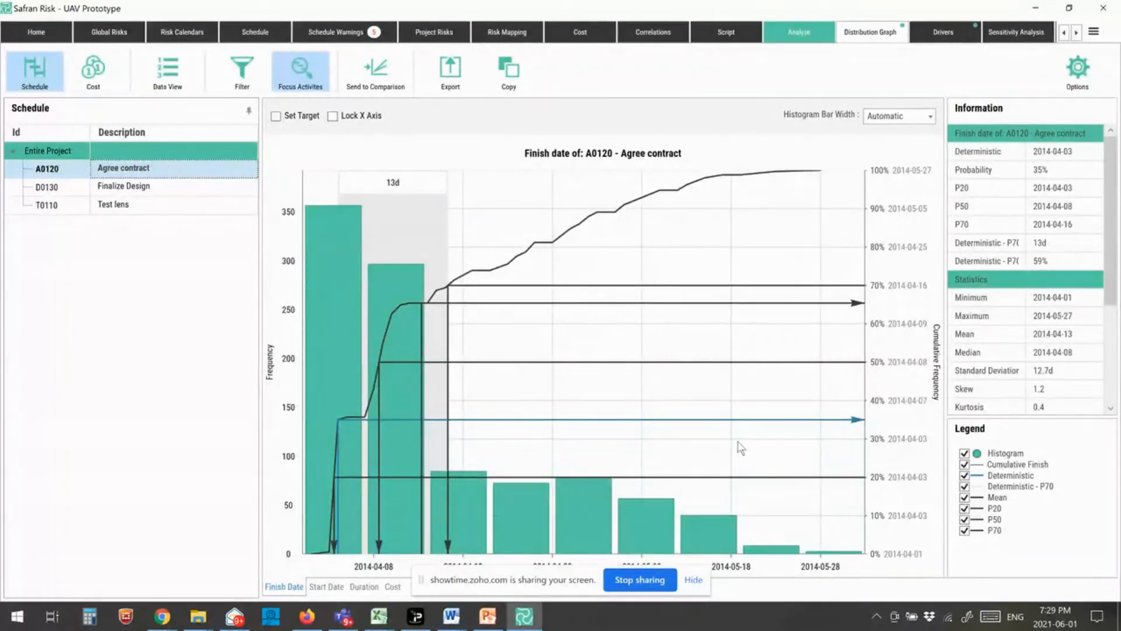
pyautogui.click(303, 82)
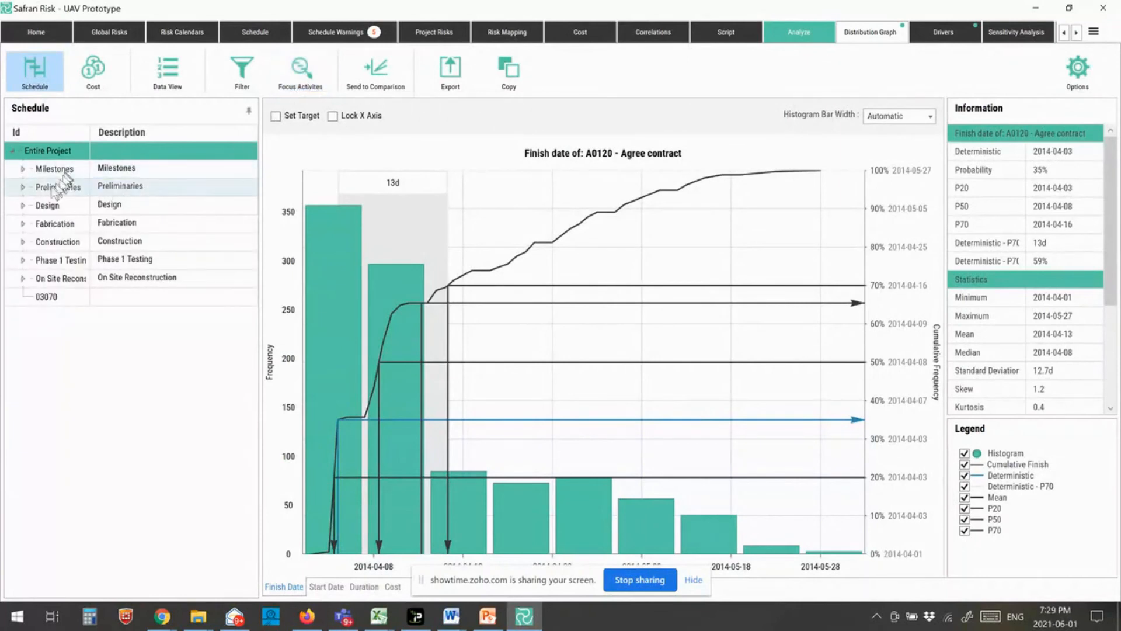
# Expand the Preliminaries and Design groups and display the finish date distribution of the Design GPS system activity.
pyautogui.click(22, 187)
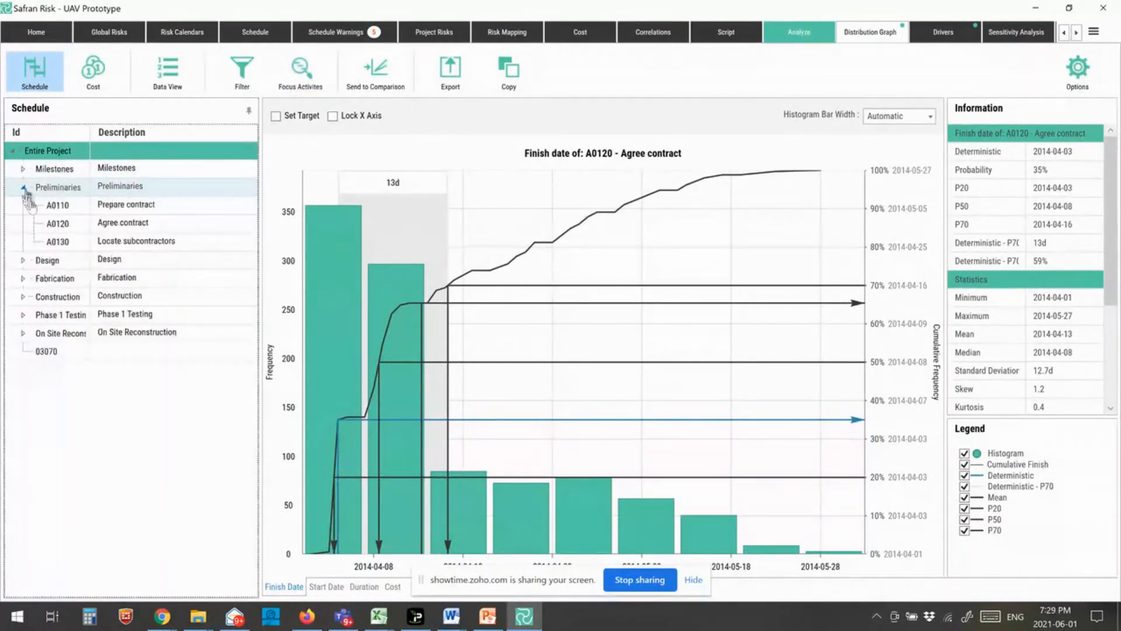
pyautogui.click(22, 261)
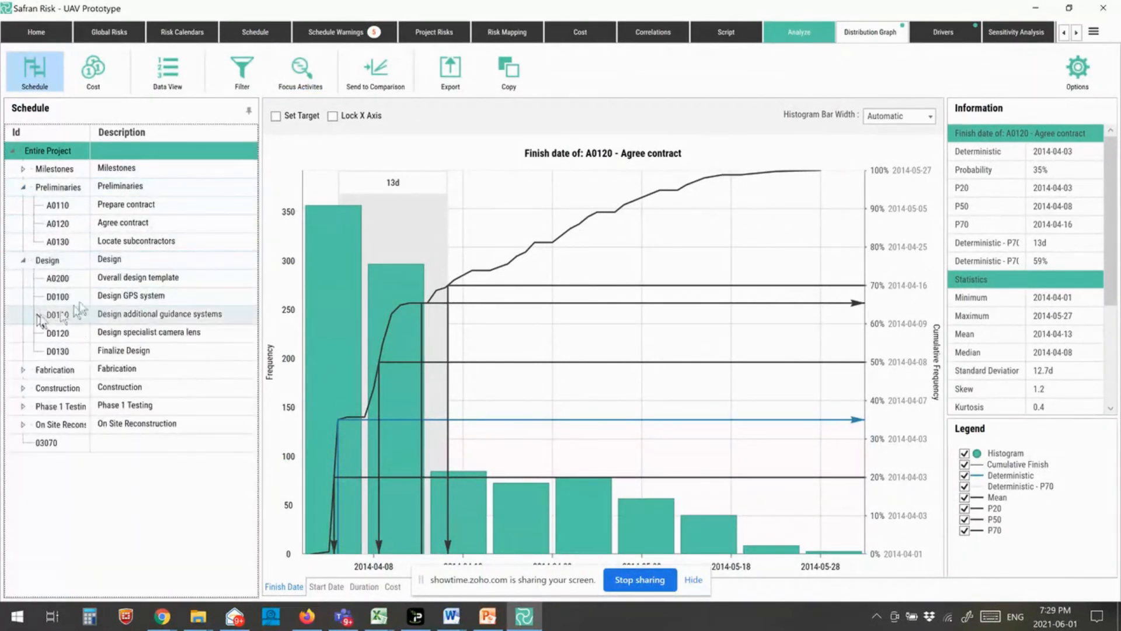
pyautogui.click(117, 296)
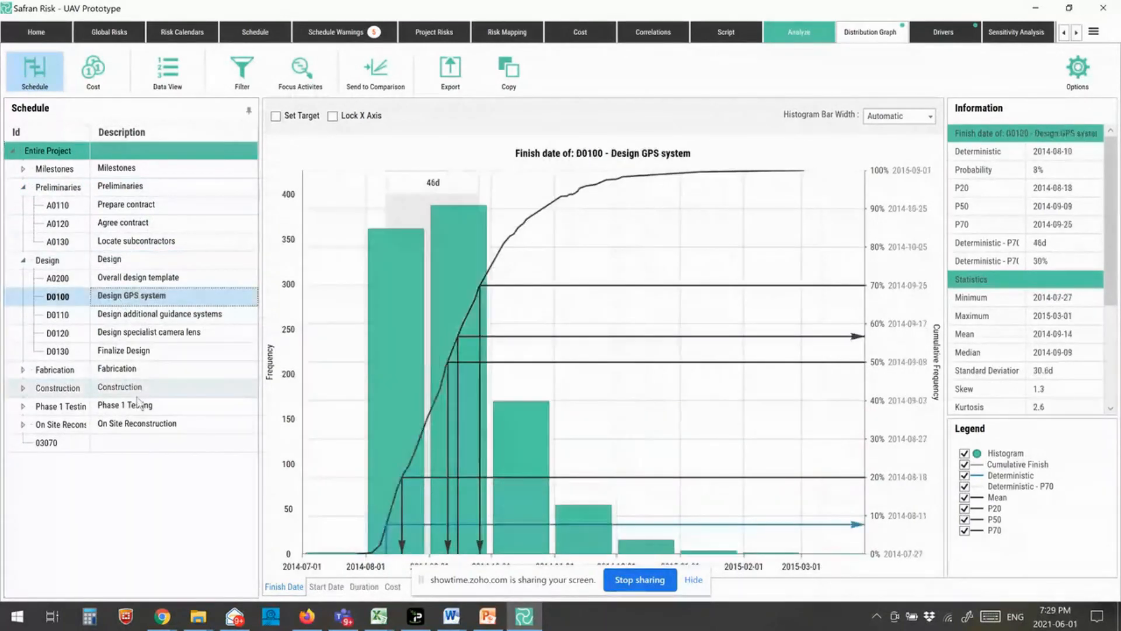